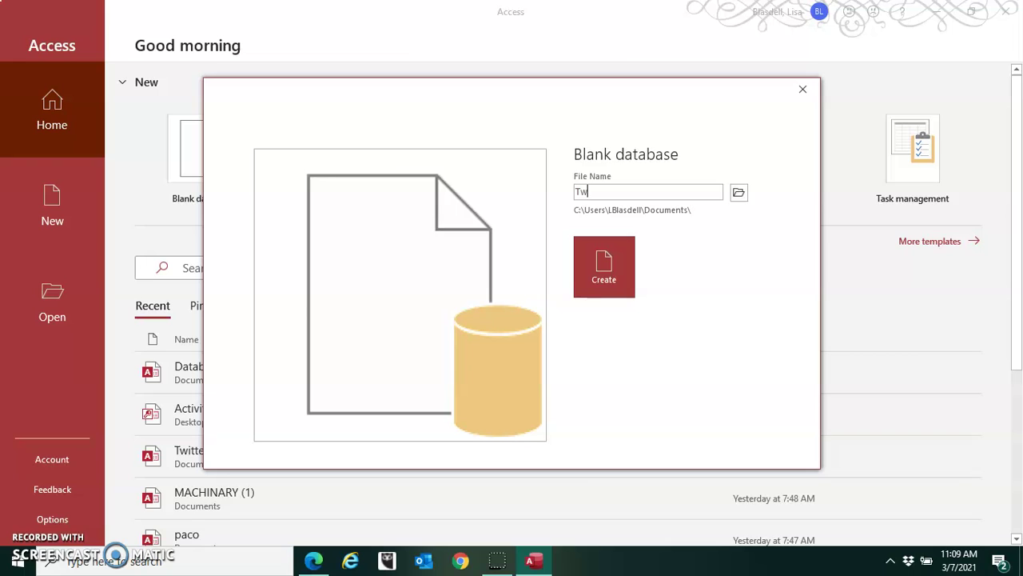
Create a new blank database with the file name Twitterb.
{"action": "type", "text": "rb"}
{"action": "left_click", "coordinate": [628, 293]}
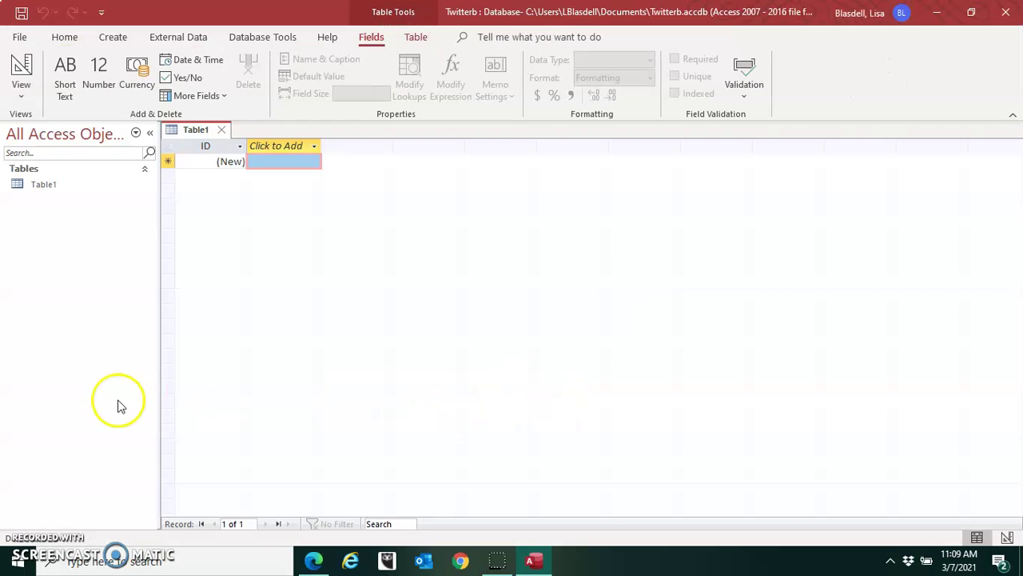
Switch Table1 to Design View, saving the table as Most Followed Twitterhololics.
{"action": "left_click", "coordinate": [28, 186]}
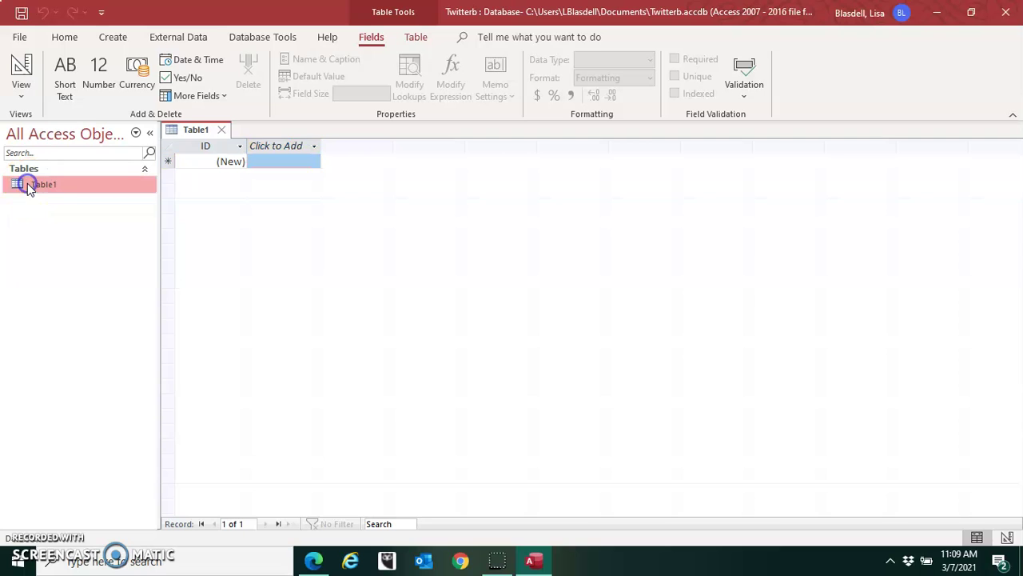
{"action": "left_click", "coordinate": [22, 96]}
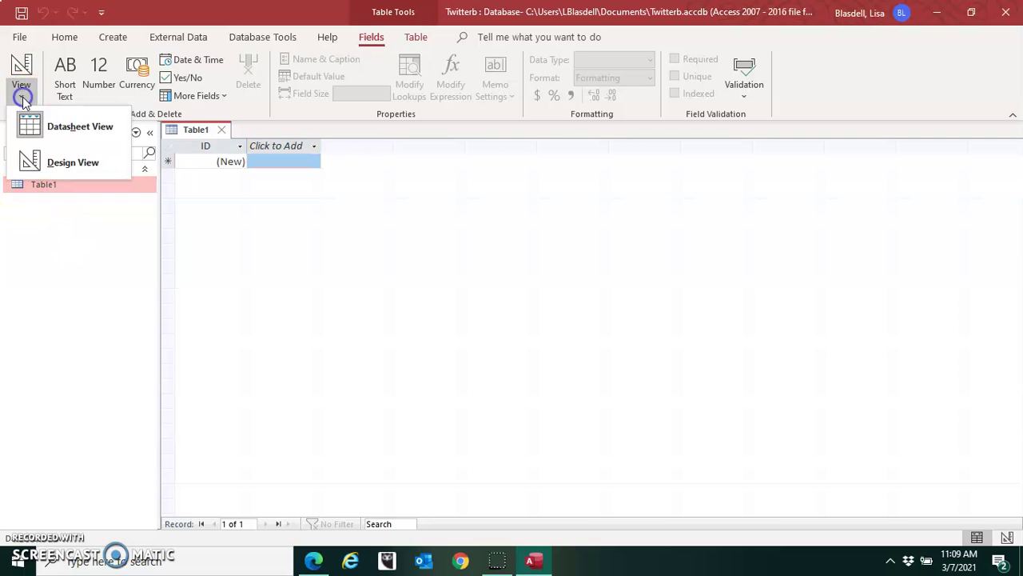
{"action": "left_click", "coordinate": [27, 164]}
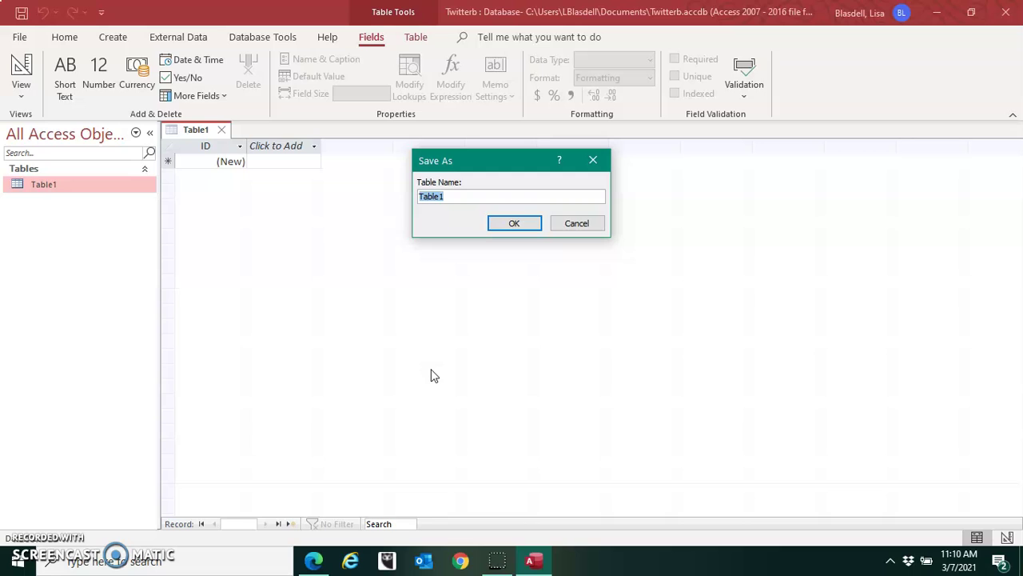
{"action": "type", "text": "Most Followed Twitterholics"}
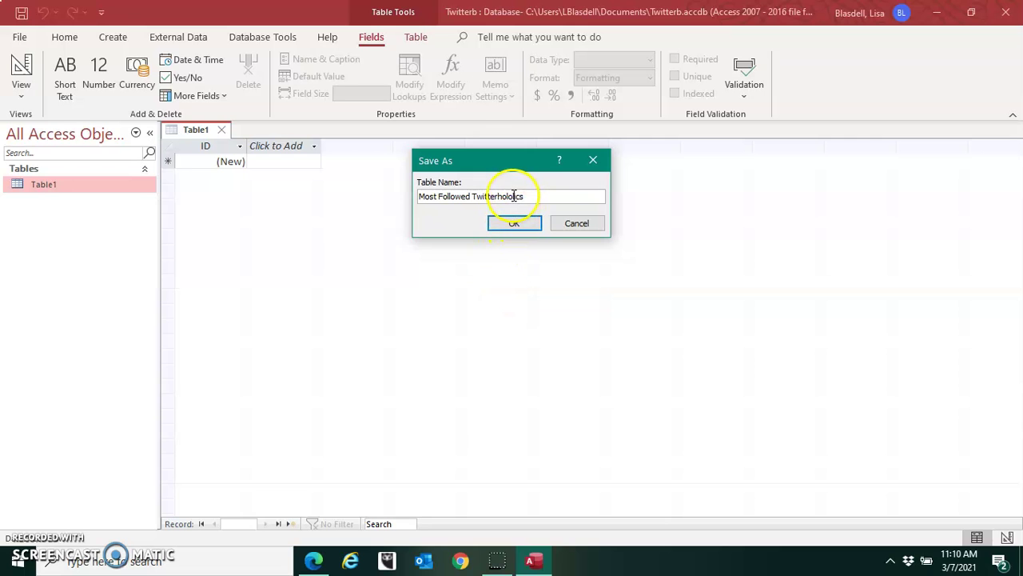
{"action": "left_click", "coordinate": [515, 222]}
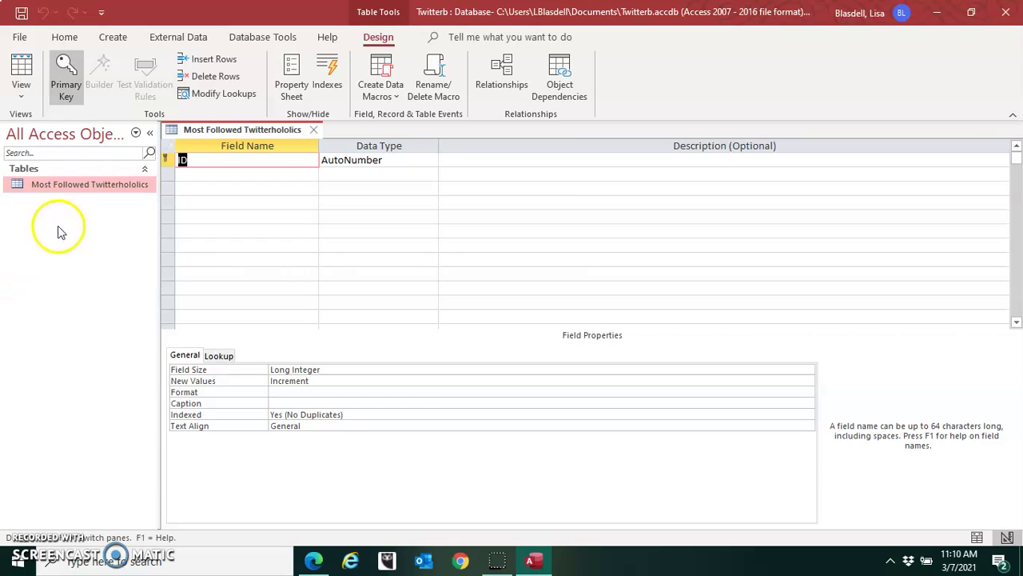
Add a Short Text field named Lname below the ID field.
{"action": "right_click", "coordinate": [102, 185]}
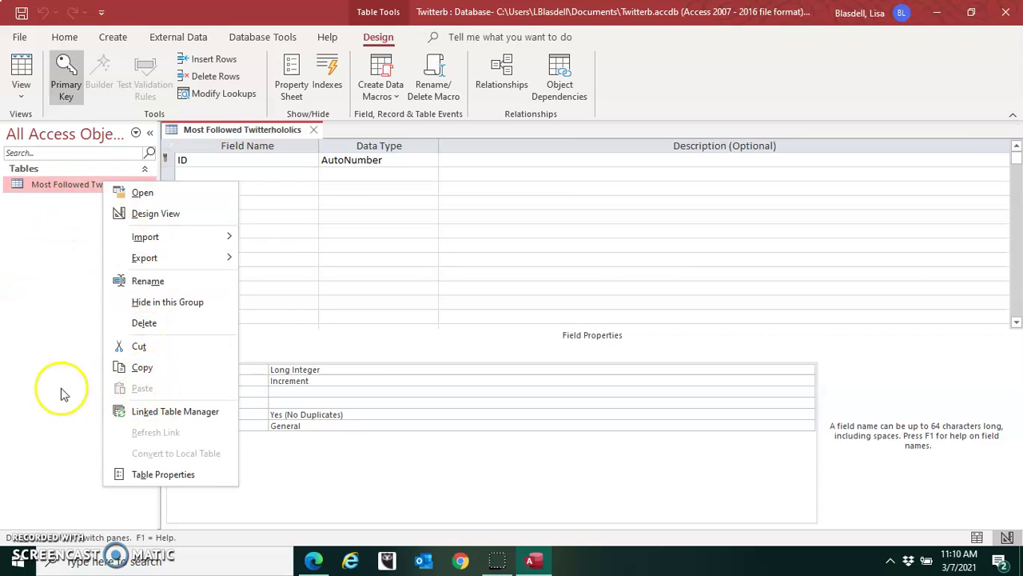
{"action": "left_click", "coordinate": [248, 174]}
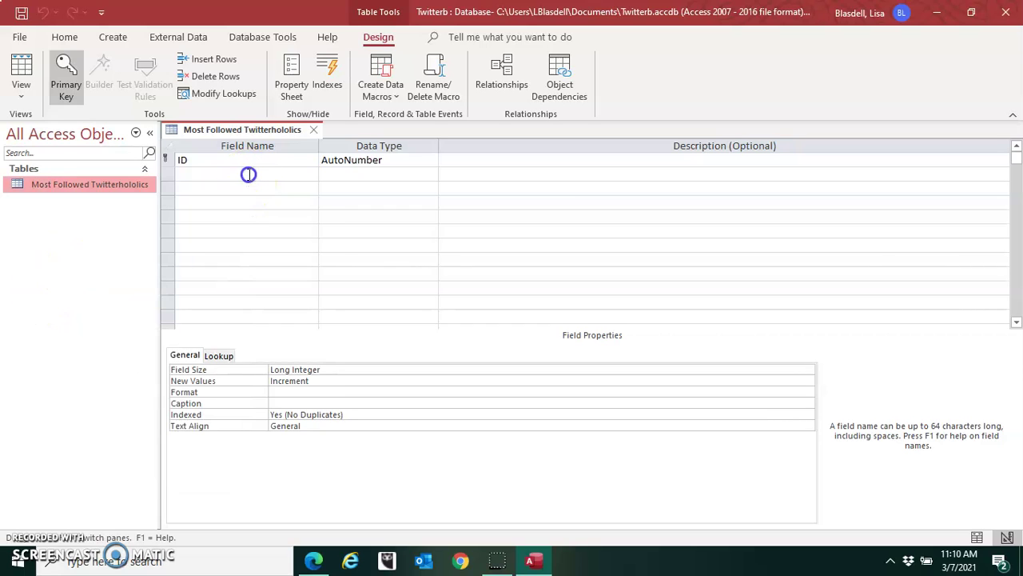
{"action": "left_click", "coordinate": [248, 174]}
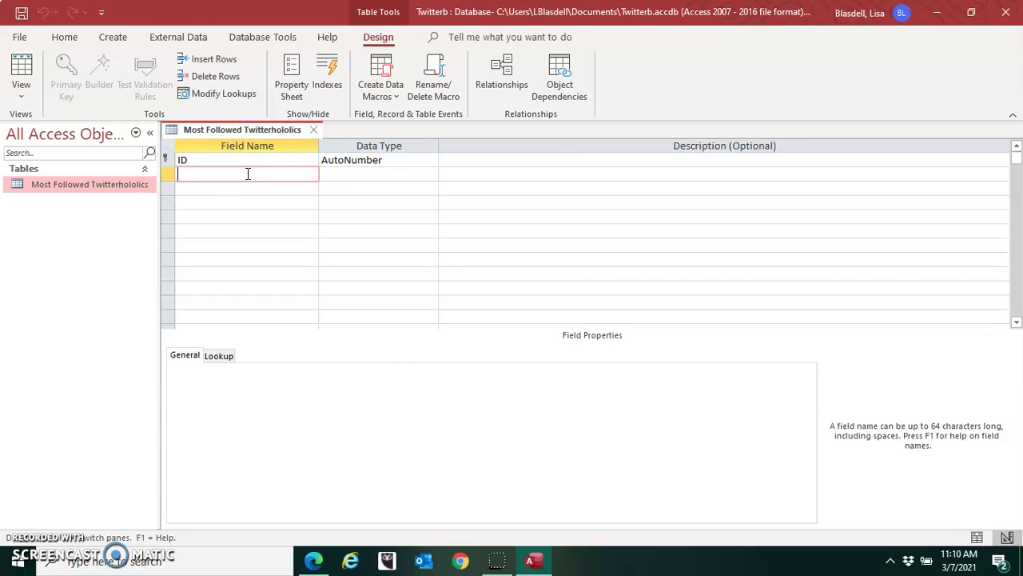
{"action": "type", "text": "Lname"}
{"action": "left_click", "coordinate": [372, 174]}
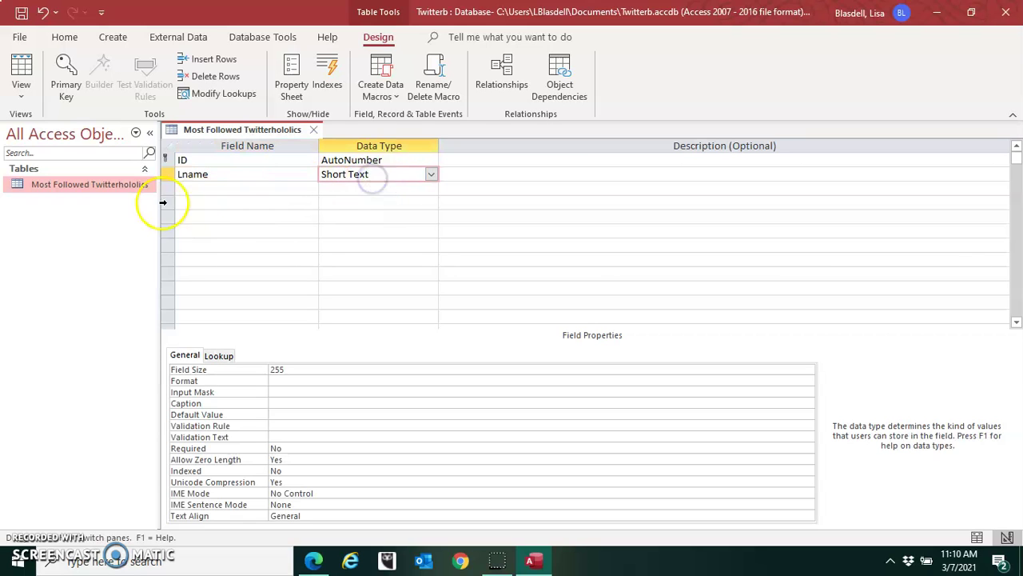
Add a Short Text field named Screen Name below Lname.
{"action": "left_click", "coordinate": [192, 188]}
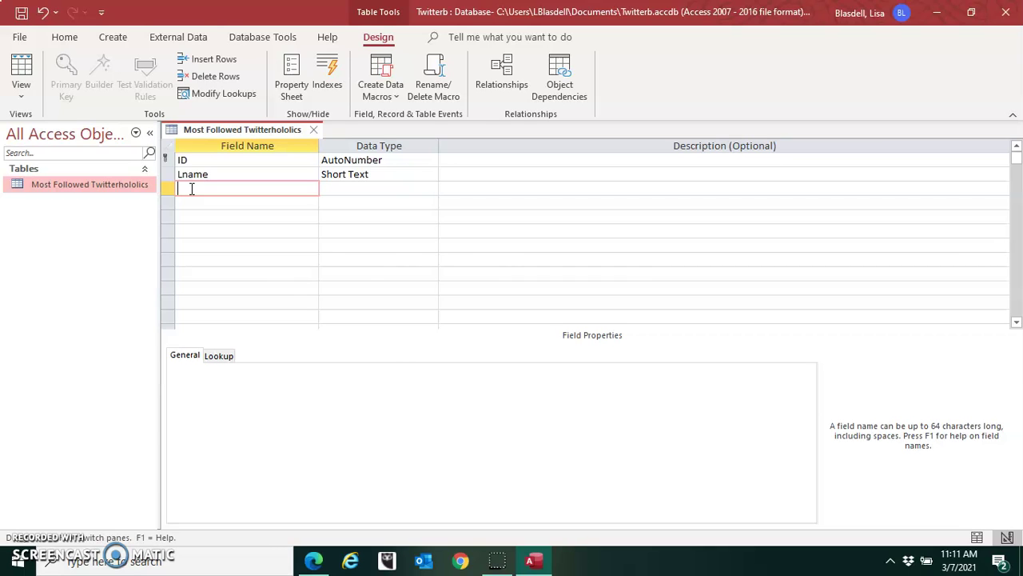
{"action": "type", "text": "Screen Name"}
{"action": "key", "text": "Tab"}
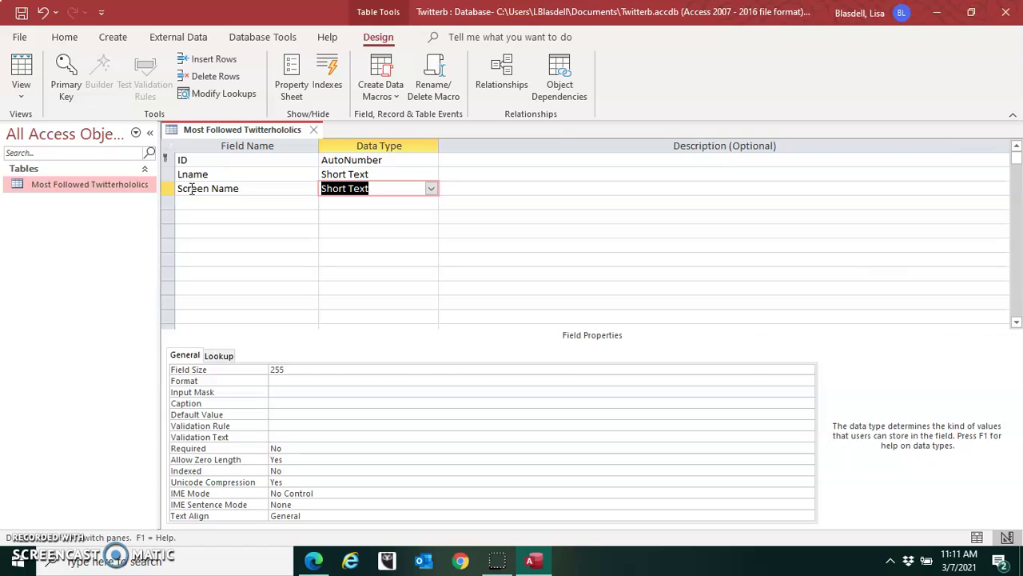
{"action": "key", "text": "Tab"}
{"action": "key", "text": "Tab"}
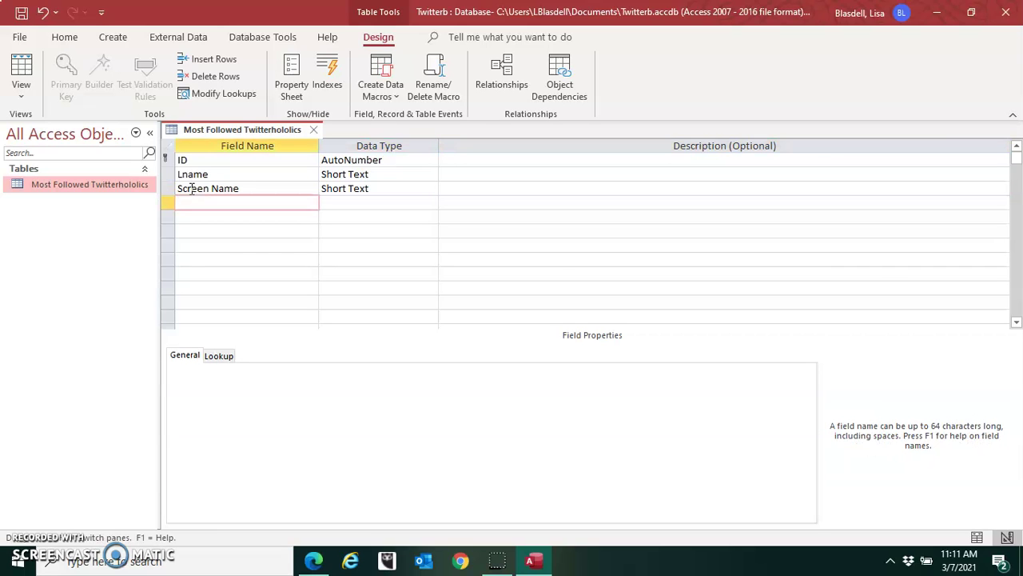
Add a field named Number of Followers with the Number data type below Screen Name.
{"action": "type", "text": "Number of Followers"}
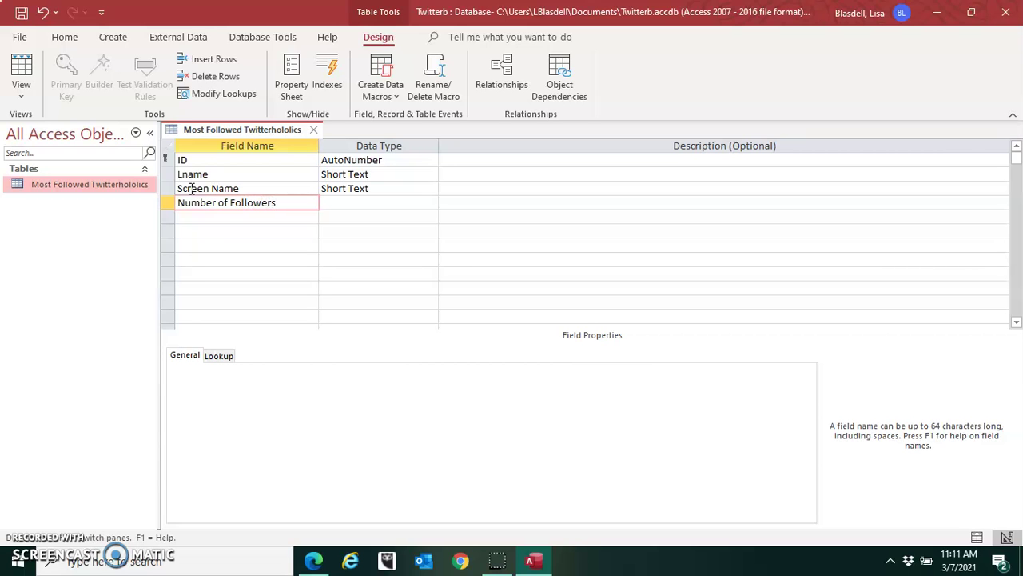
{"action": "key", "text": "Tab"}
{"action": "left_click", "coordinate": [431, 202]}
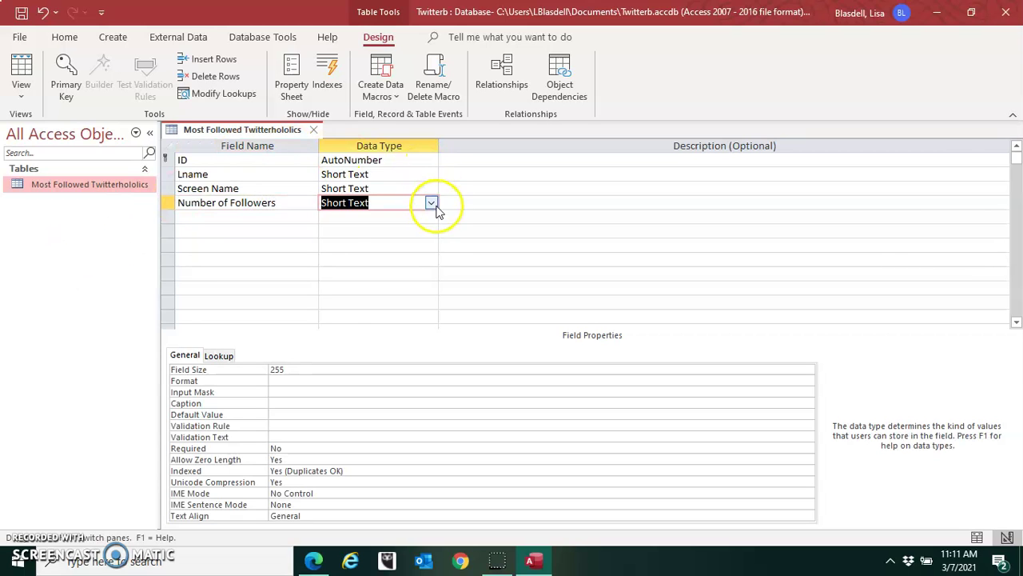
{"action": "left_click", "coordinate": [374, 247]}
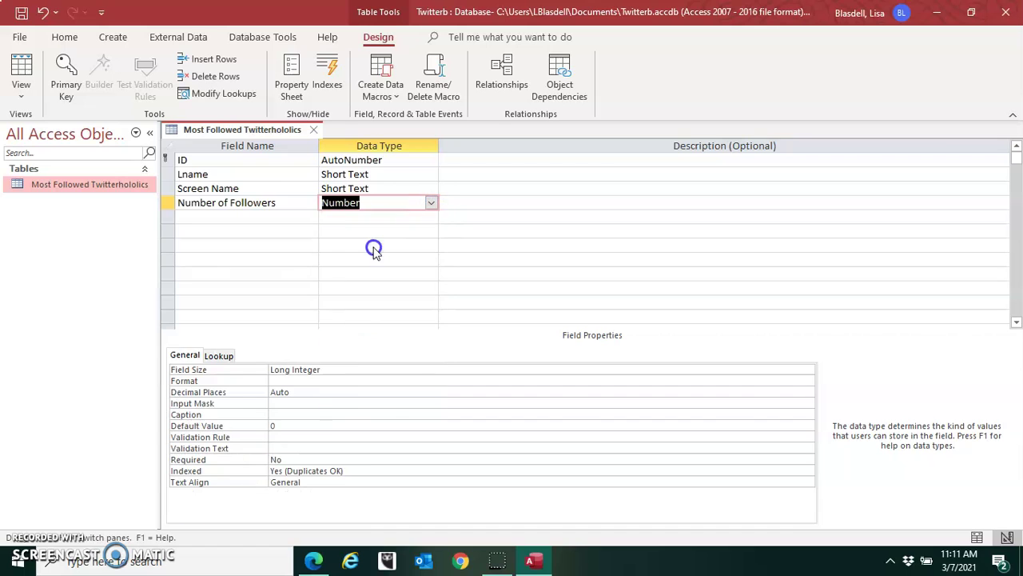
Set the Number of Followers field's format to Standard with 0 decimal places.
{"action": "left_click", "coordinate": [323, 380]}
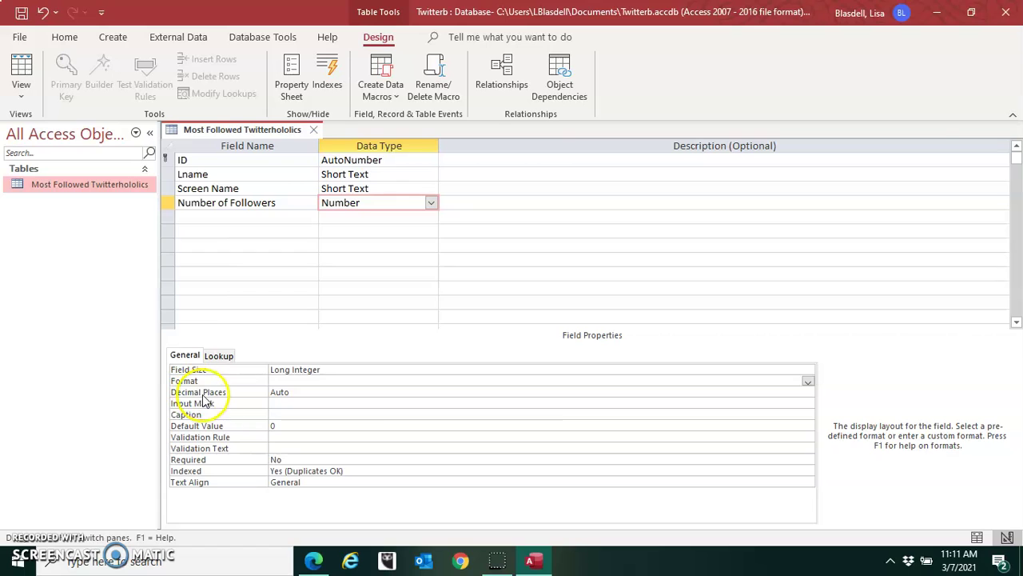
{"action": "left_click", "coordinate": [807, 383]}
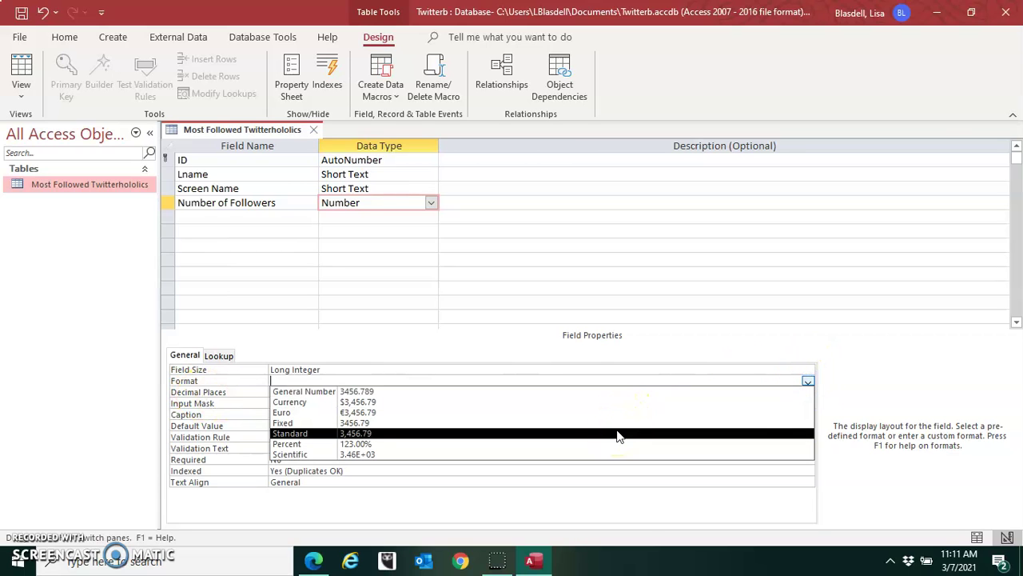
{"action": "left_click", "coordinate": [617, 432]}
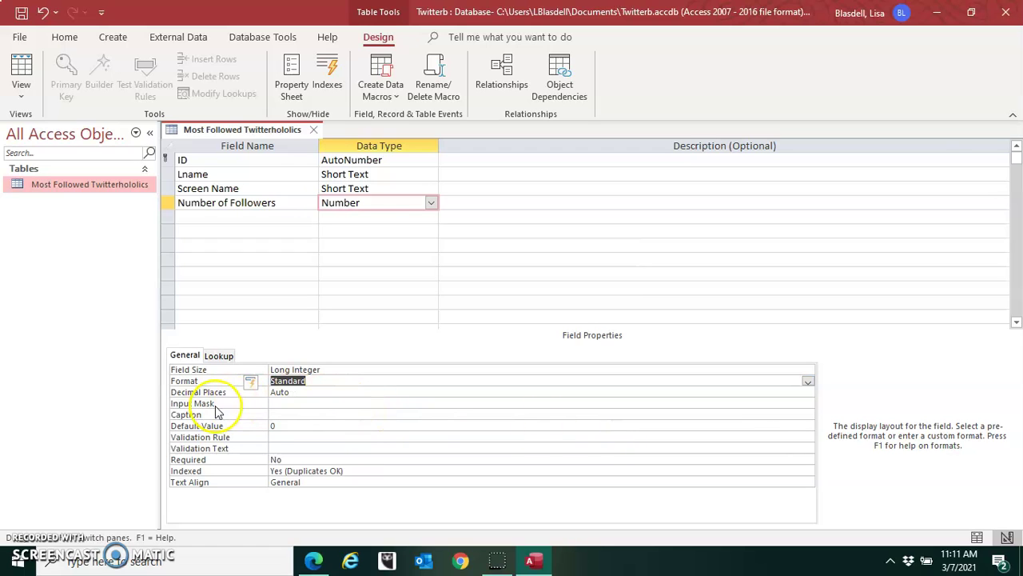
{"action": "left_click", "coordinate": [325, 393]}
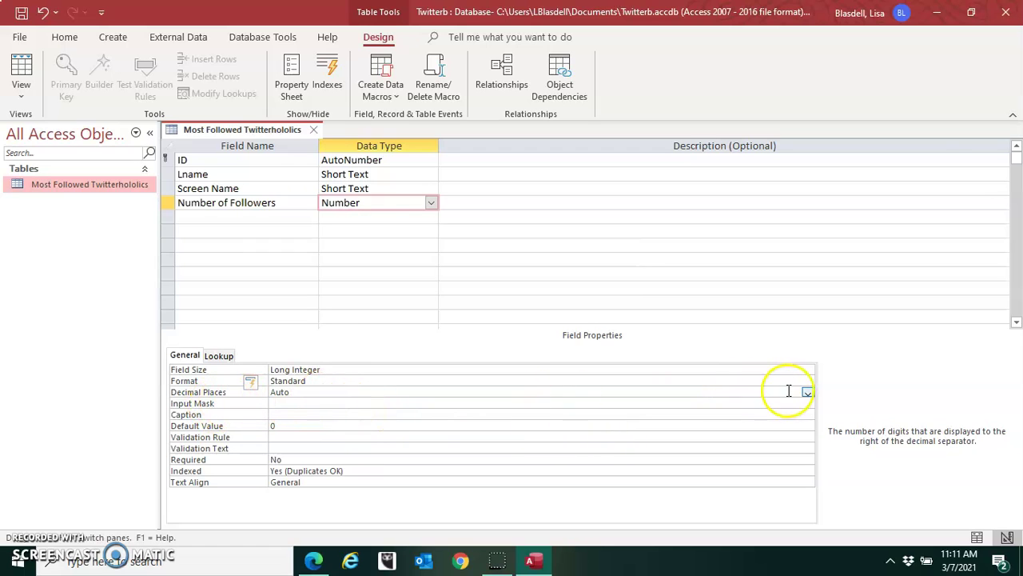
{"action": "left_click", "coordinate": [808, 392]}
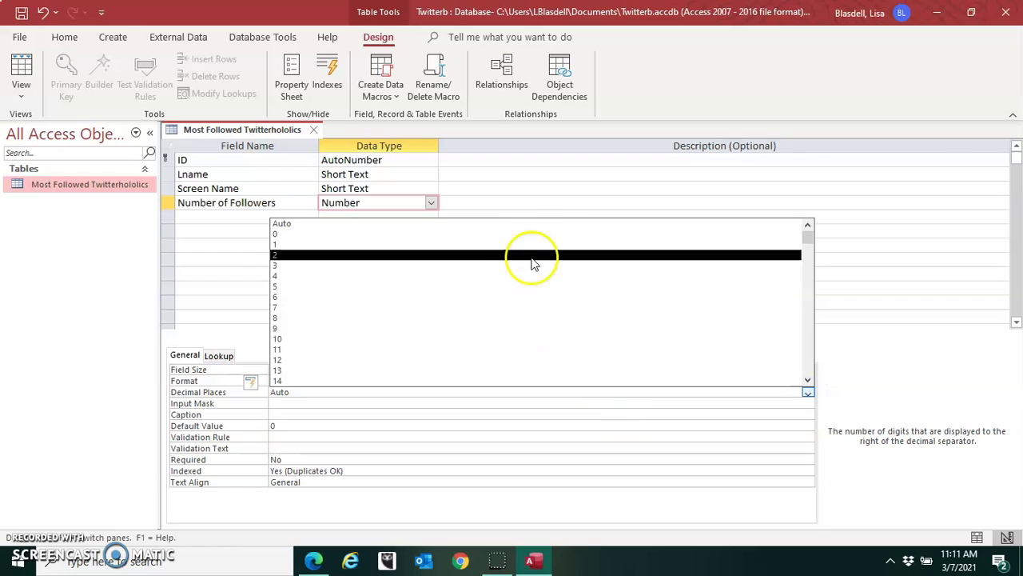
{"action": "left_click", "coordinate": [529, 234]}
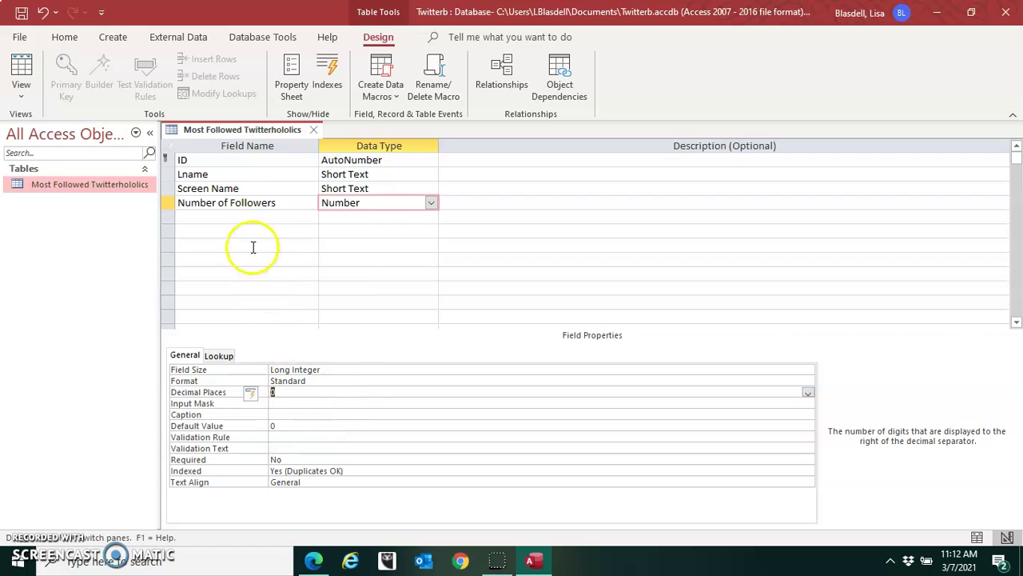
Add a Short Text field named Joined below Number of Followers.
{"action": "left_click", "coordinate": [255, 215]}
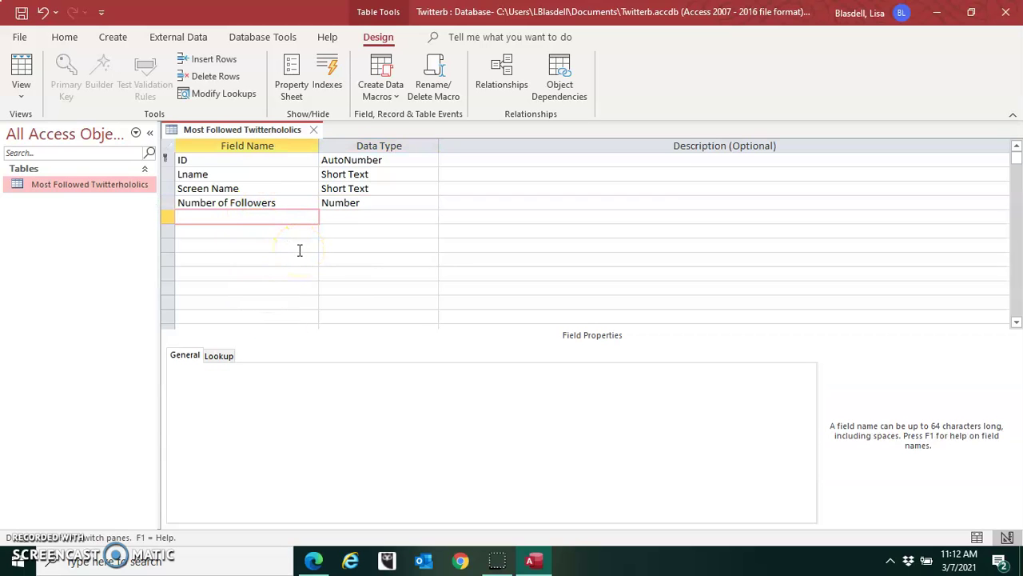
{"action": "type", "text": "Joined"}
{"action": "key", "text": "Tab"}
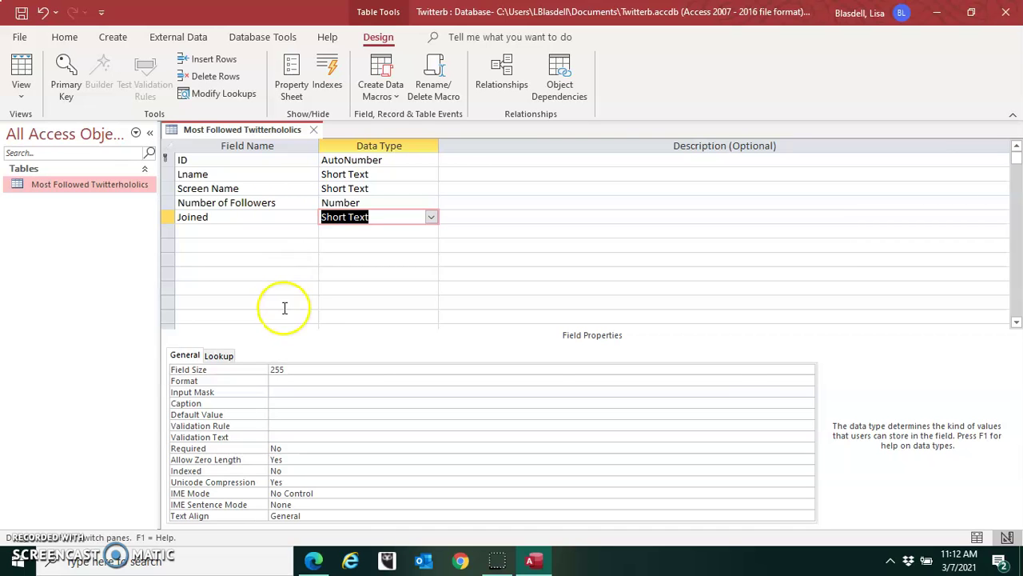
Switch the table to Datasheet View, saving the design changes.
{"action": "left_click", "coordinate": [11, 96]}
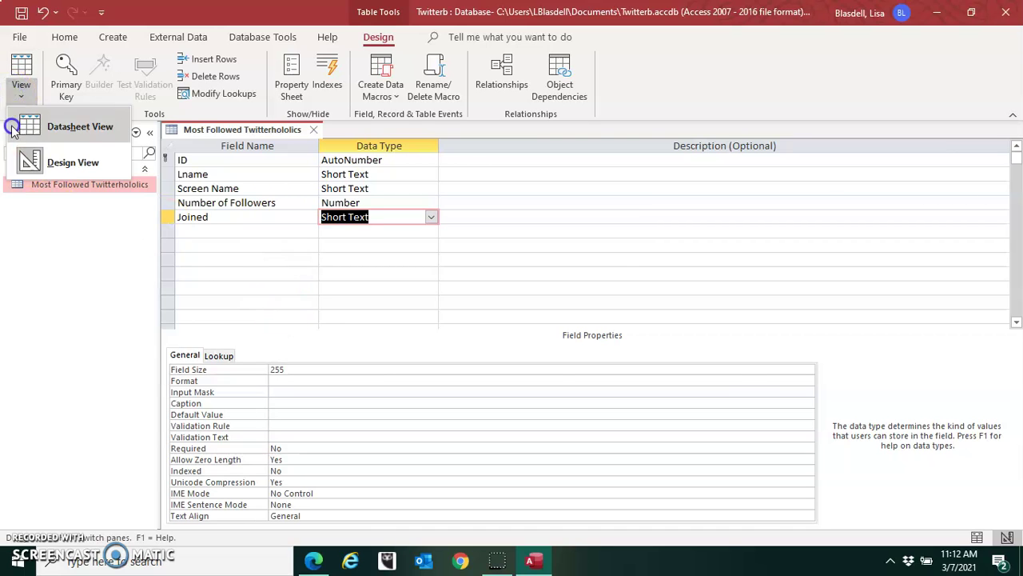
{"action": "left_click", "coordinate": [17, 126]}
{"action": "left_click", "coordinate": [489, 324]}
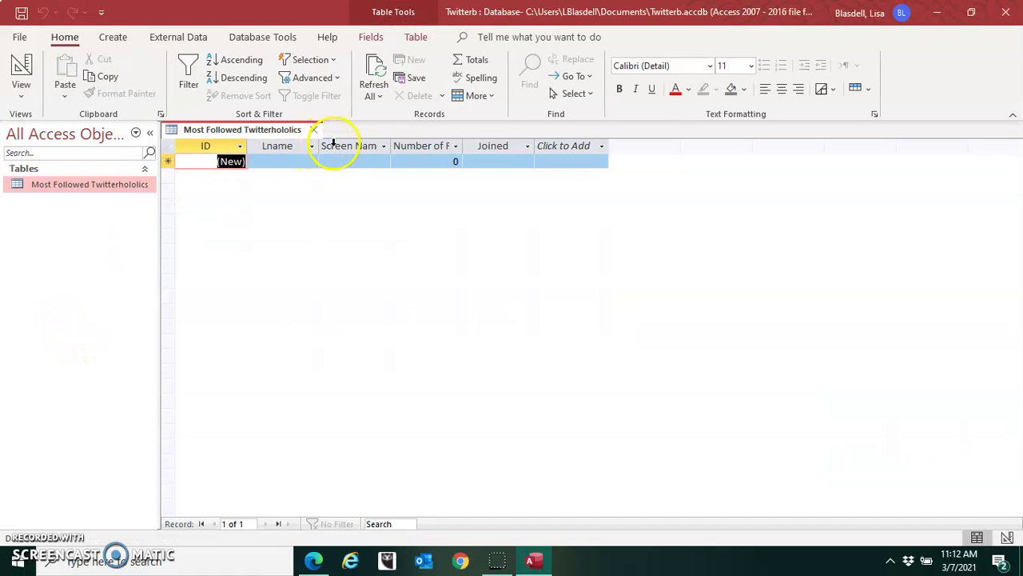
Widen the Lname, Screen Name and Joined columns in the datasheet.
{"action": "left_click_drag", "start_coordinate": [321, 143], "coordinate": [355, 143]}
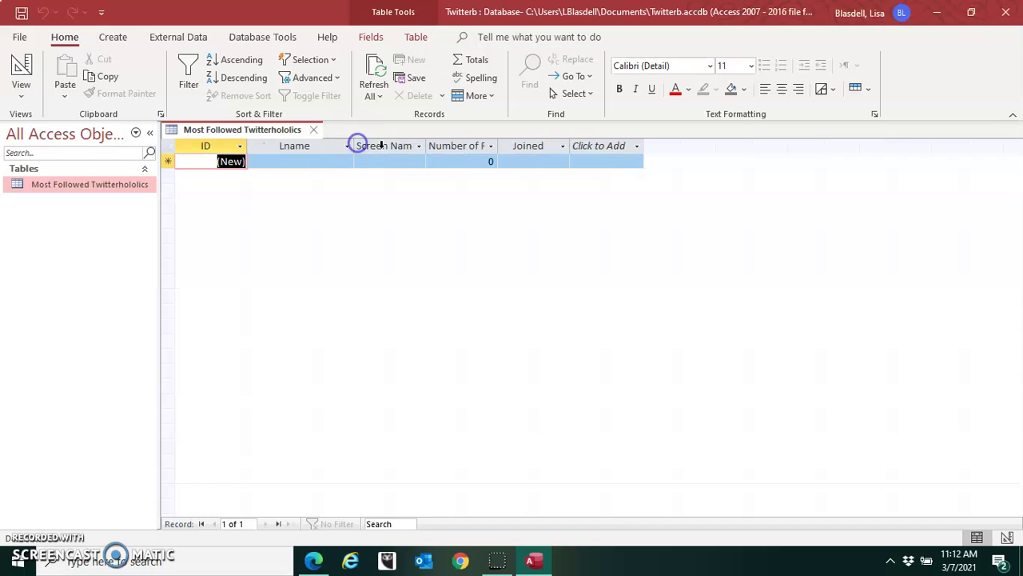
{"action": "left_click", "coordinate": [424, 149]}
{"action": "left_click", "coordinate": [420, 146]}
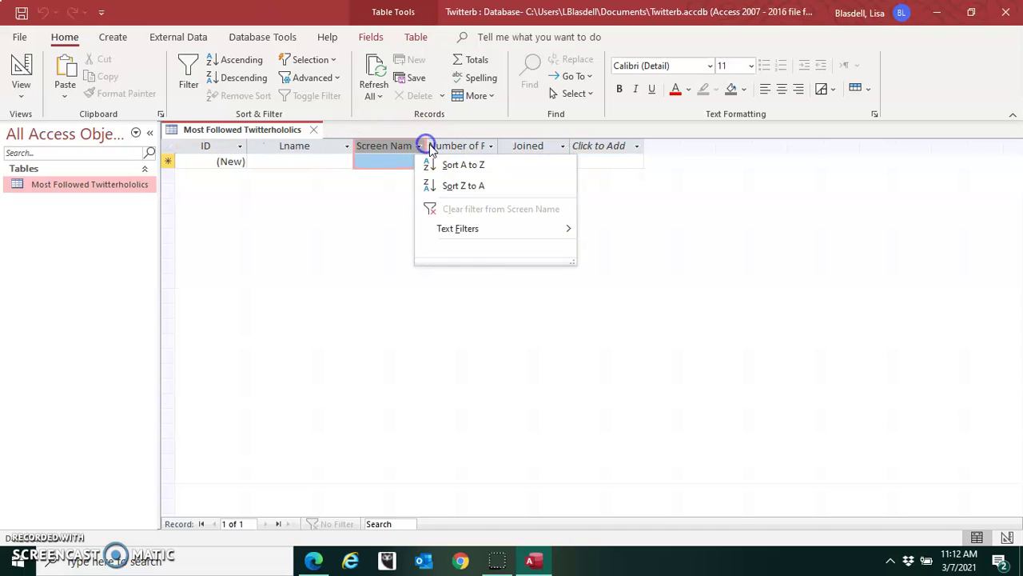
{"action": "left_click", "coordinate": [337, 216]}
{"action": "left_click_drag", "start_coordinate": [427, 146], "coordinate": [488, 145]}
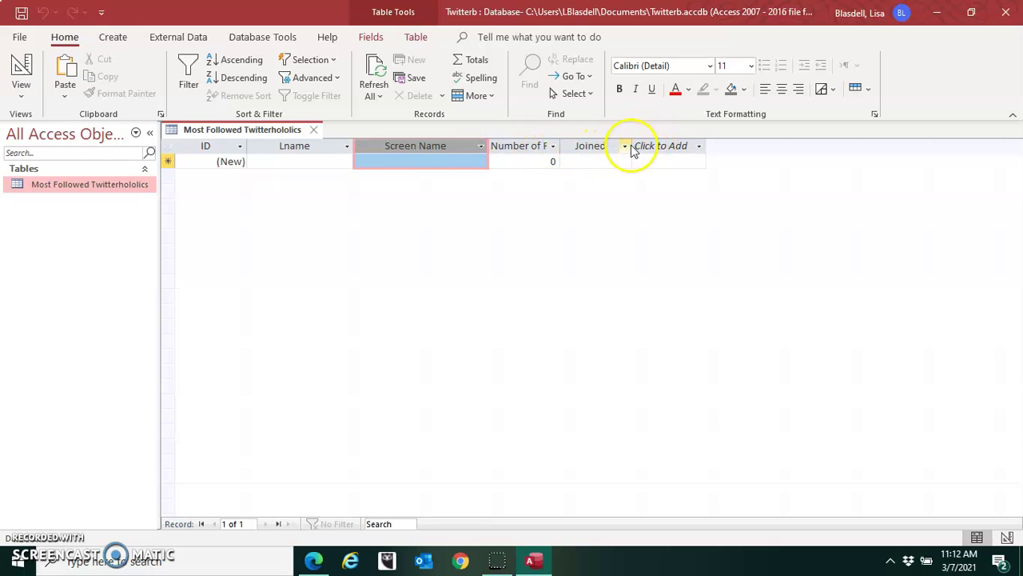
{"action": "left_click_drag", "start_coordinate": [630, 147], "coordinate": [681, 146]}
{"action": "left_click", "coordinate": [689, 147]}
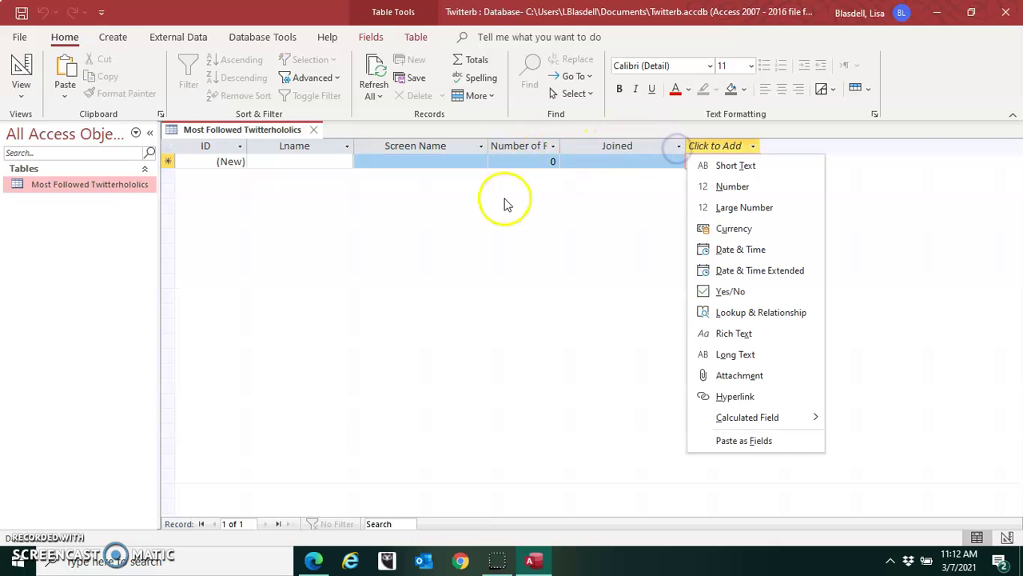
{"action": "left_click", "coordinate": [294, 157]}
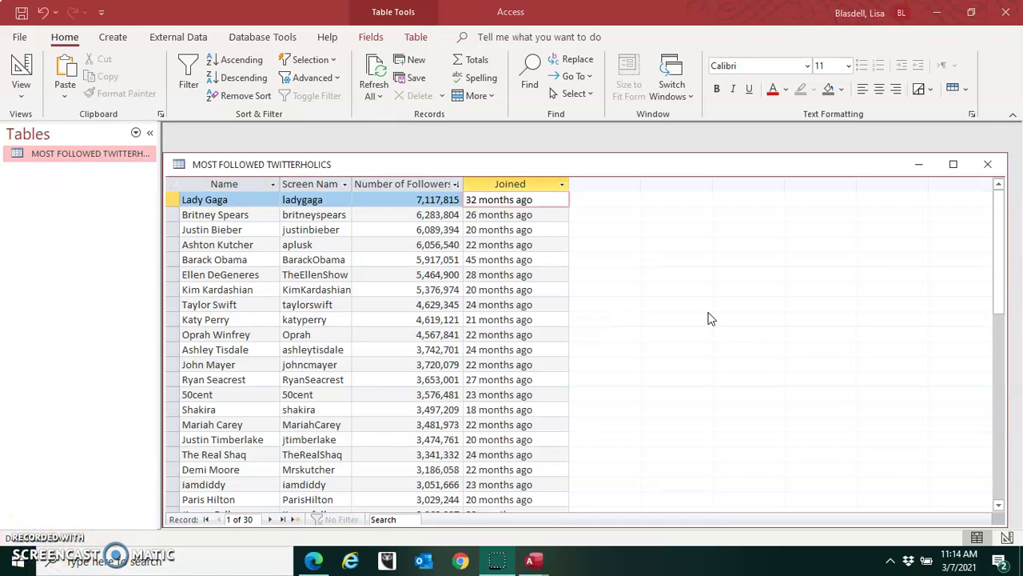
Set up a find and replace on the Joined column, finding "24 months ago" and replacing it with "2 years ago".
{"action": "left_click", "coordinate": [693, 322]}
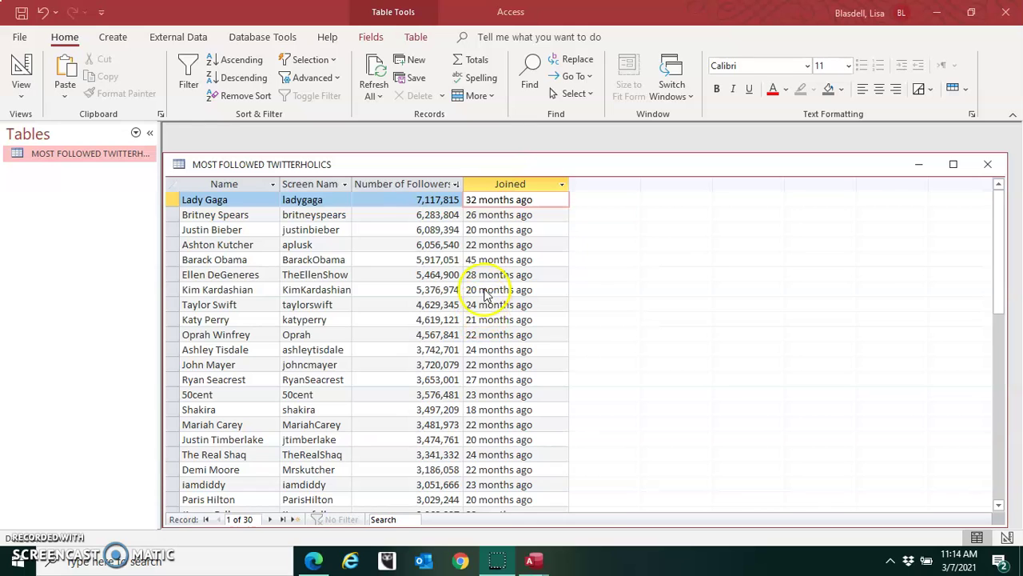
{"action": "left_click", "coordinate": [503, 183]}
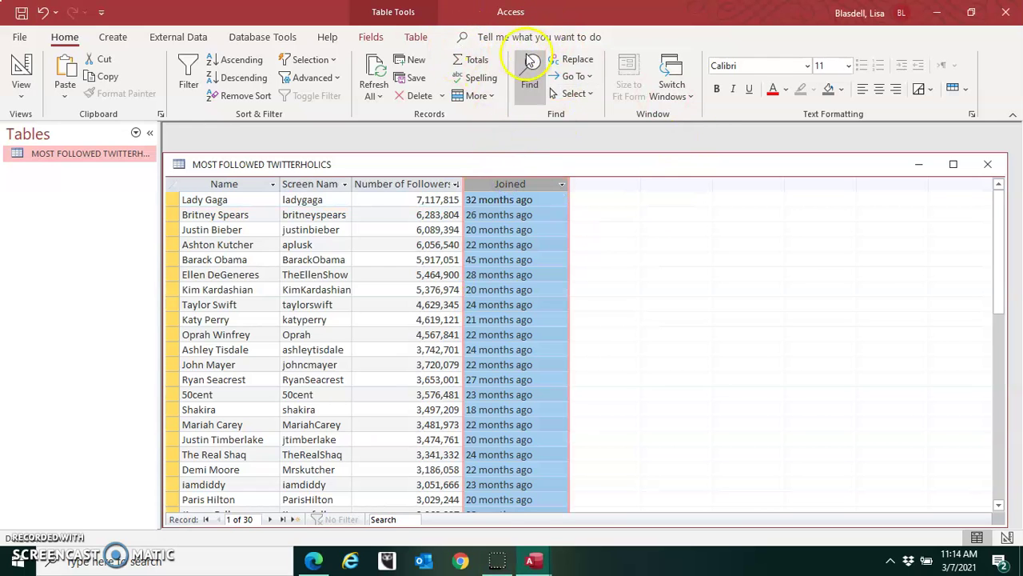
{"action": "left_click", "coordinate": [581, 64]}
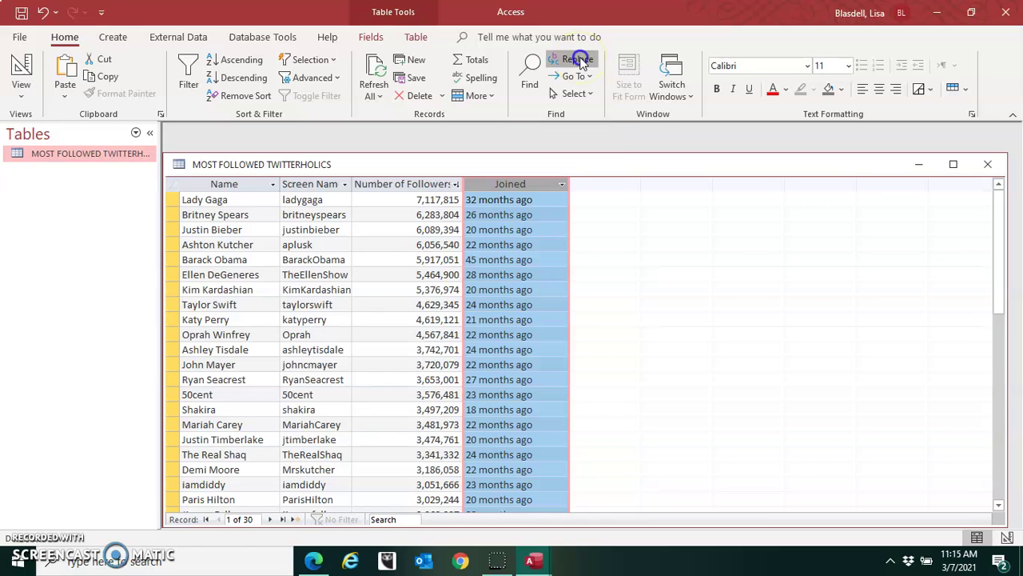
{"action": "left_click_drag", "start_coordinate": [528, 268], "coordinate": [591, 234]}
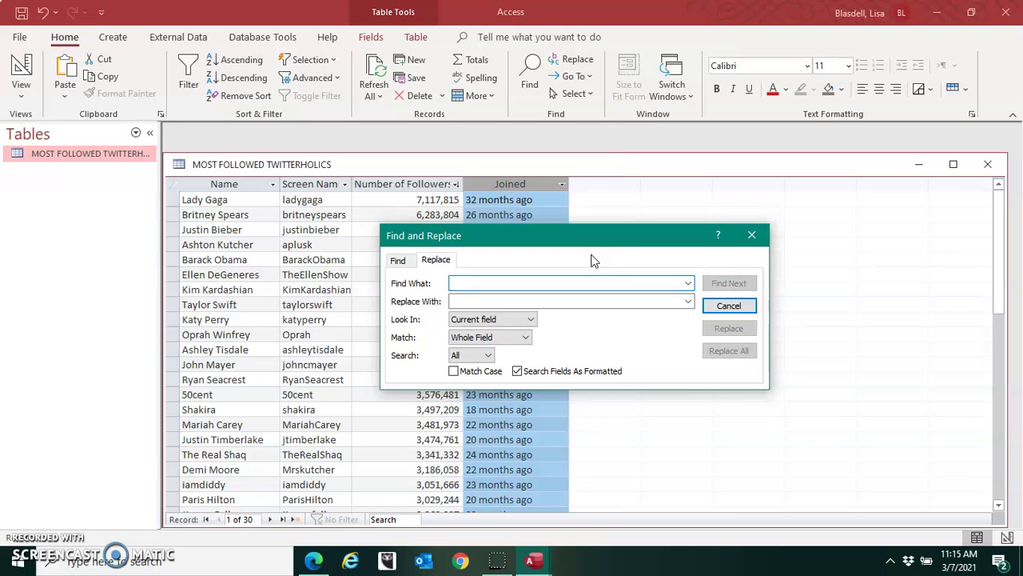
{"action": "type", "text": "24 months"}
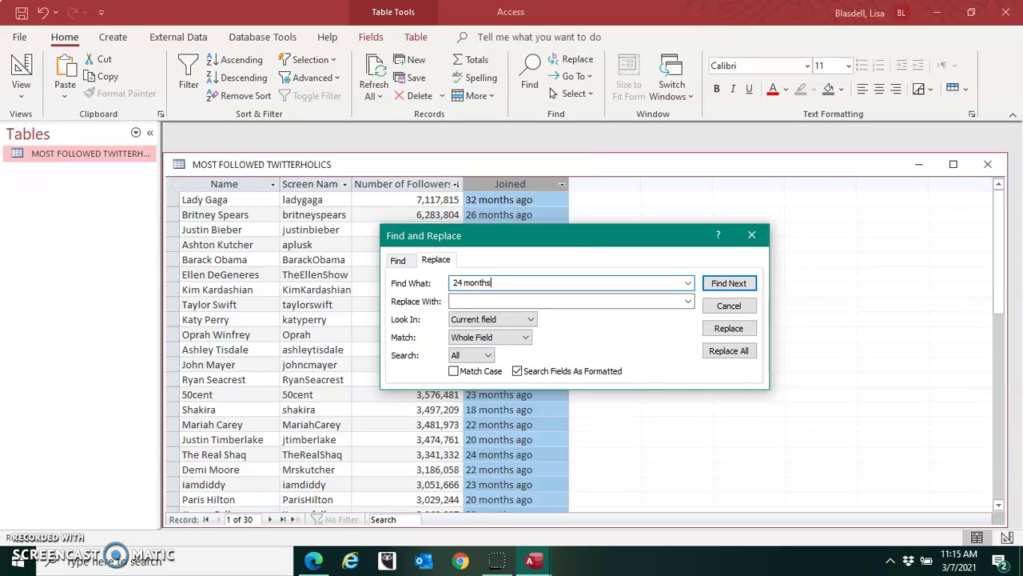
{"action": "type", "text": " ago"}
{"action": "left_click", "coordinate": [528, 301]}
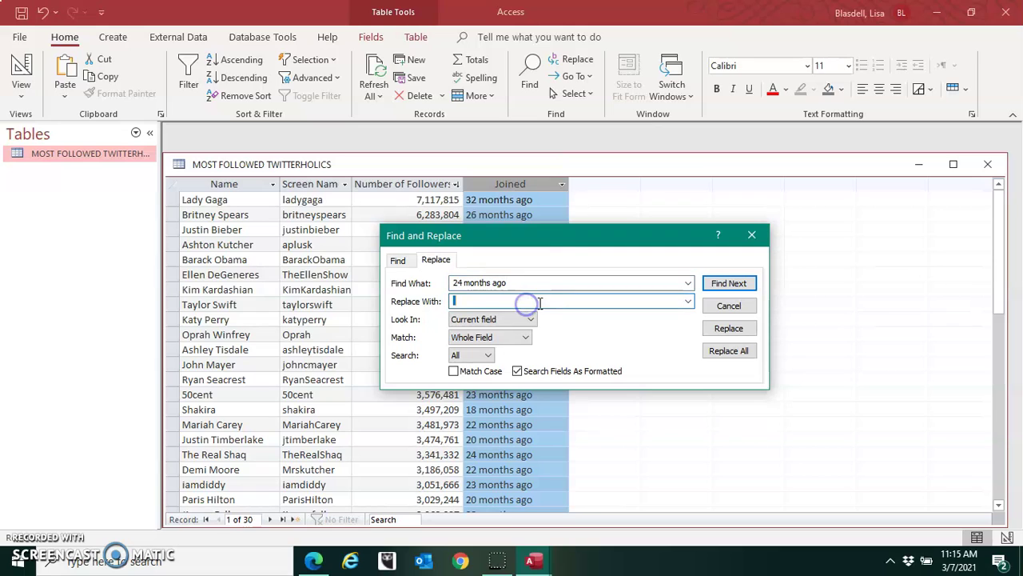
{"action": "type", "text": "2 years ago"}
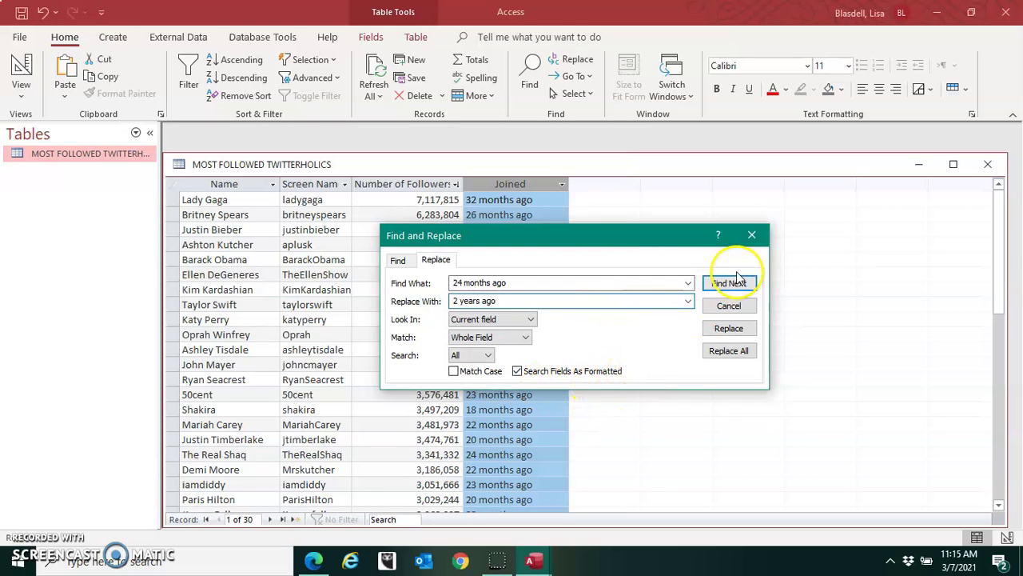
Replace all matches in the Joined column, accepting that it cannot be undone, and save the table after closing Find and Replace.
{"action": "left_click", "coordinate": [734, 352]}
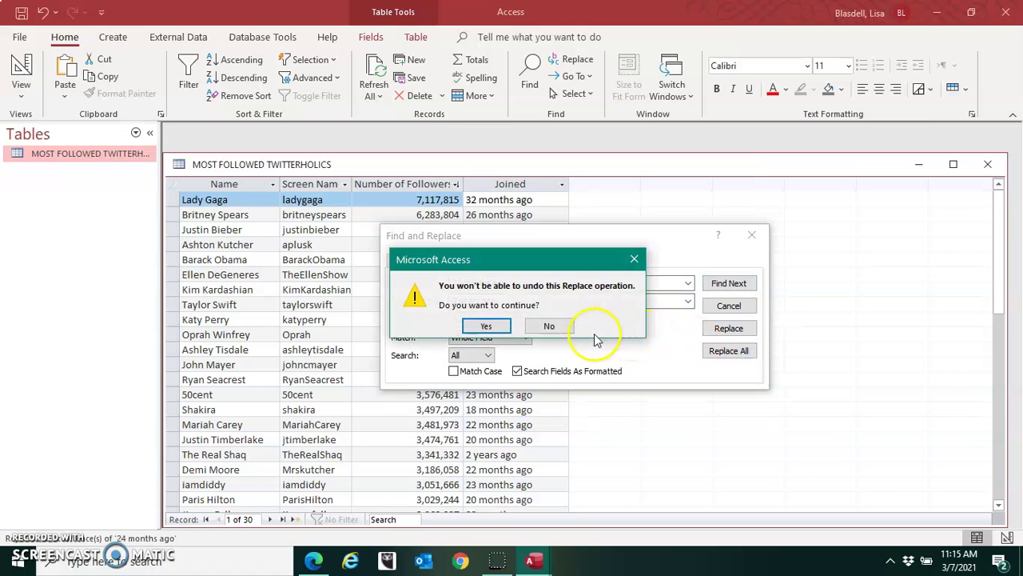
{"action": "left_click", "coordinate": [486, 325]}
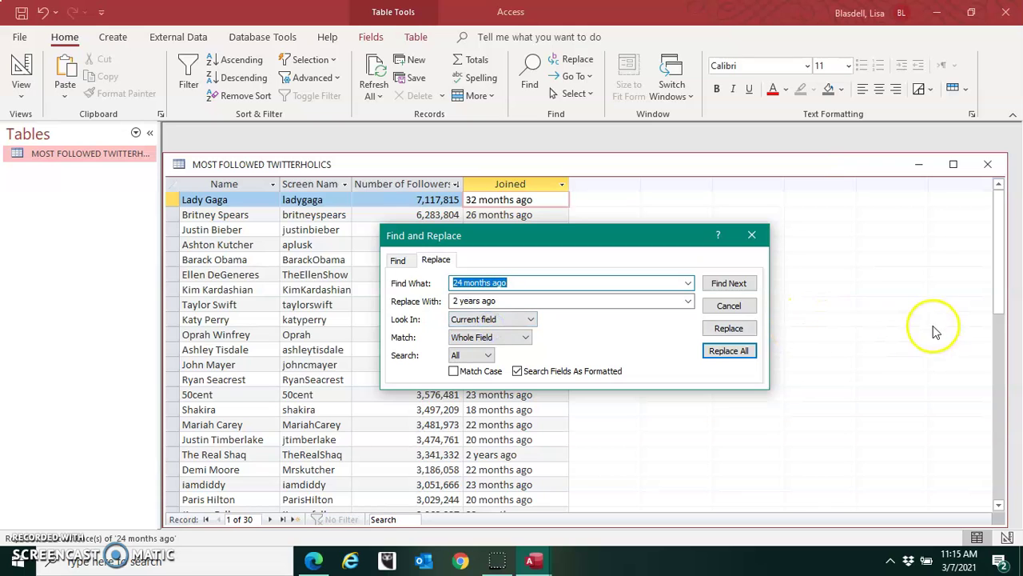
{"action": "left_click_drag", "start_coordinate": [581, 238], "coordinate": [827, 226]}
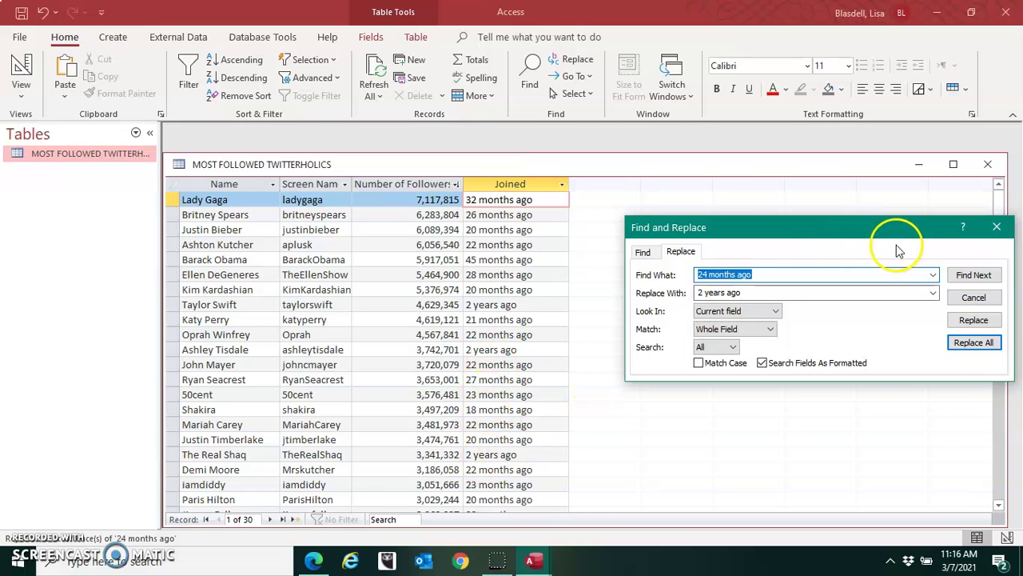
{"action": "left_click", "coordinate": [997, 227]}
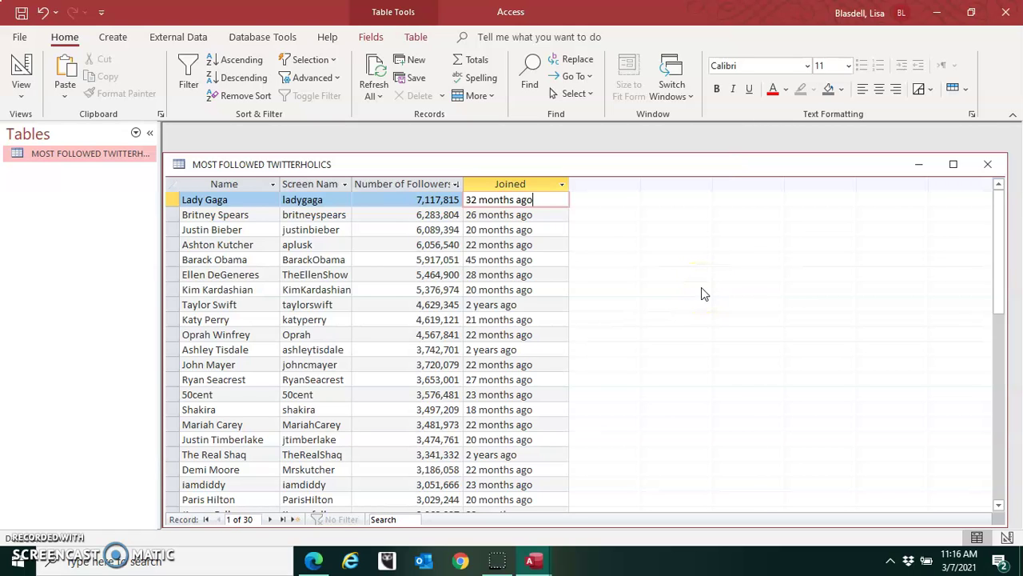
{"action": "left_click", "coordinate": [646, 336]}
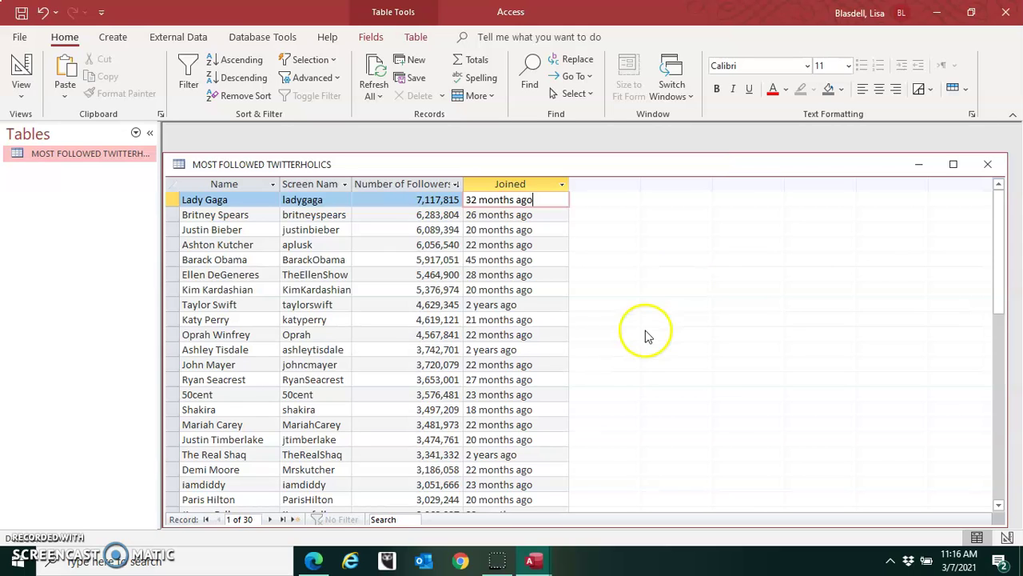
{"action": "left_click", "coordinate": [22, 13]}
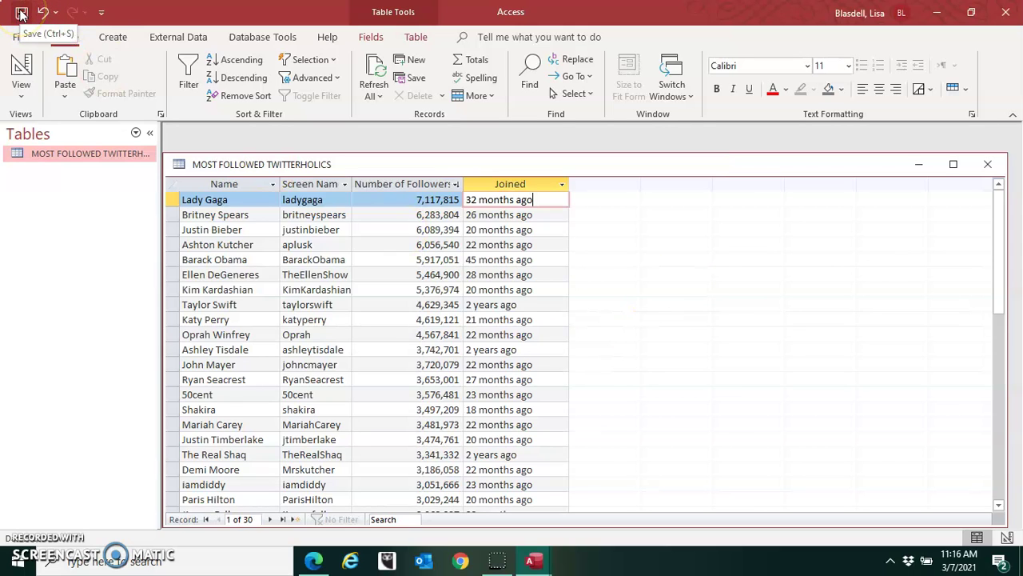